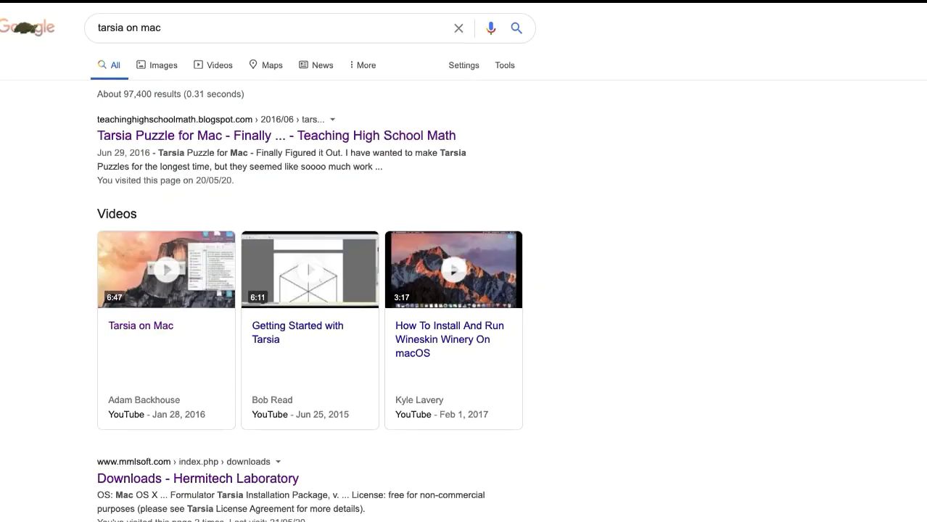
Look through the search results for "tarsia on mac" for available Tarsia software and guides
scroll(464, 263, down, 4)
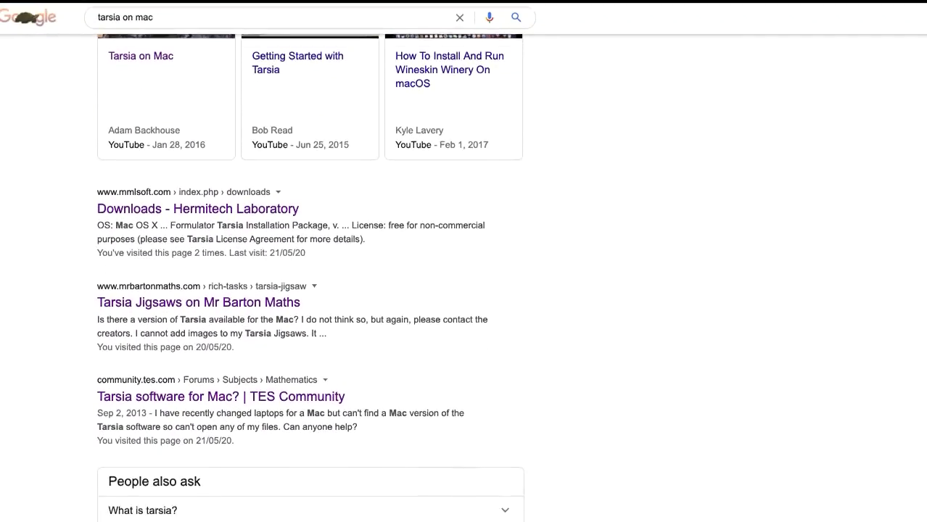
scroll(464, 263, down, 5)
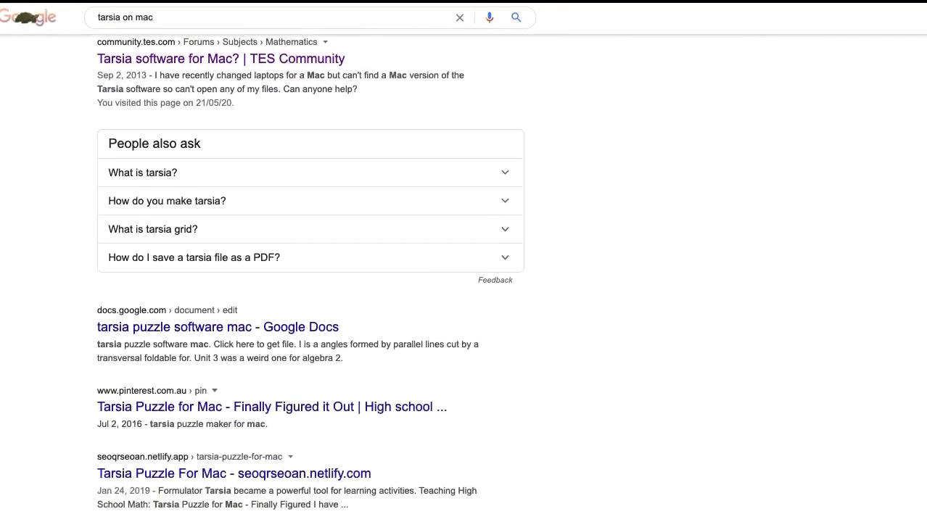
scroll(463, 263, down, 4)
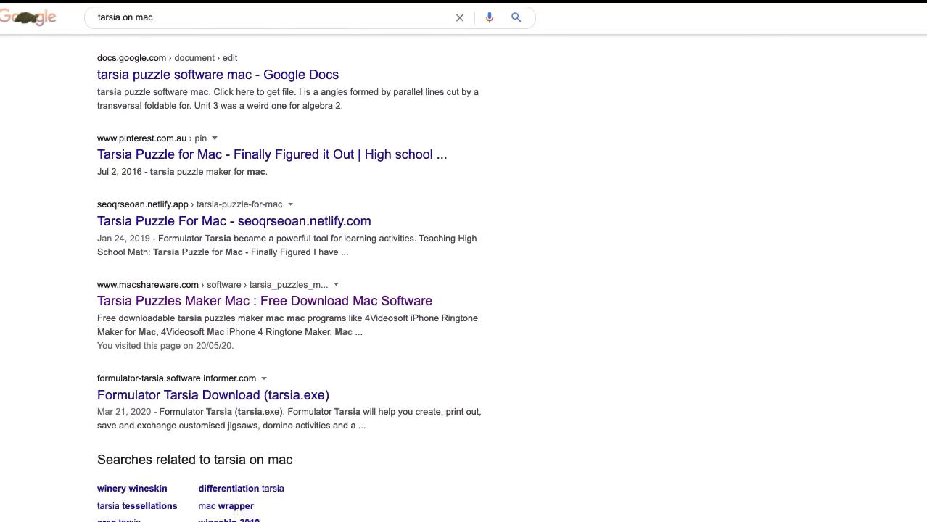
scroll(463, 262, down, 1)
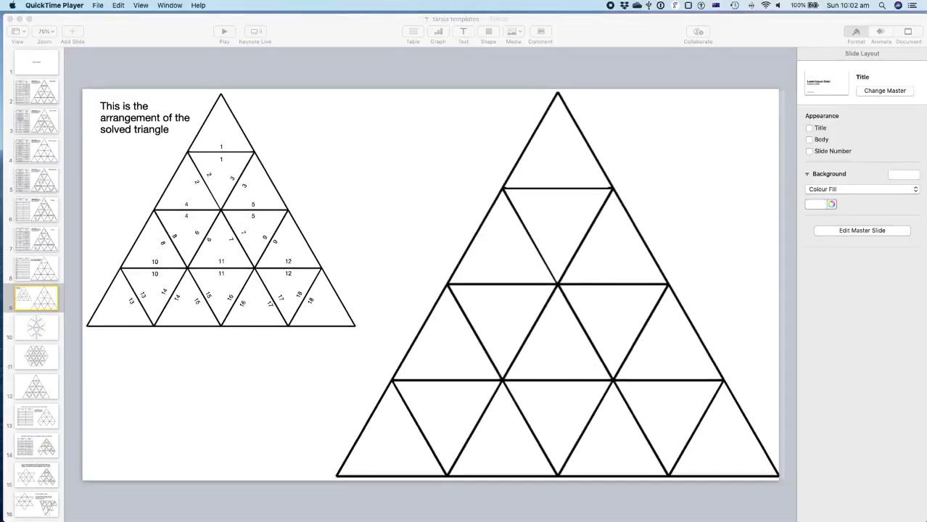
Duplicate the solved triangle slide and move the small triangle's topmost label 1 into the large triangle's third-row centre piece
click(45, 294)
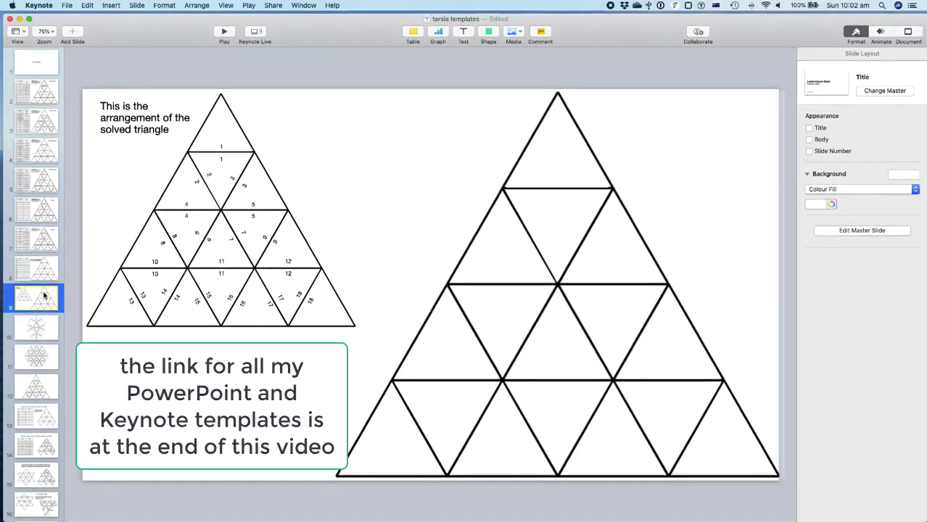
key(super+d)
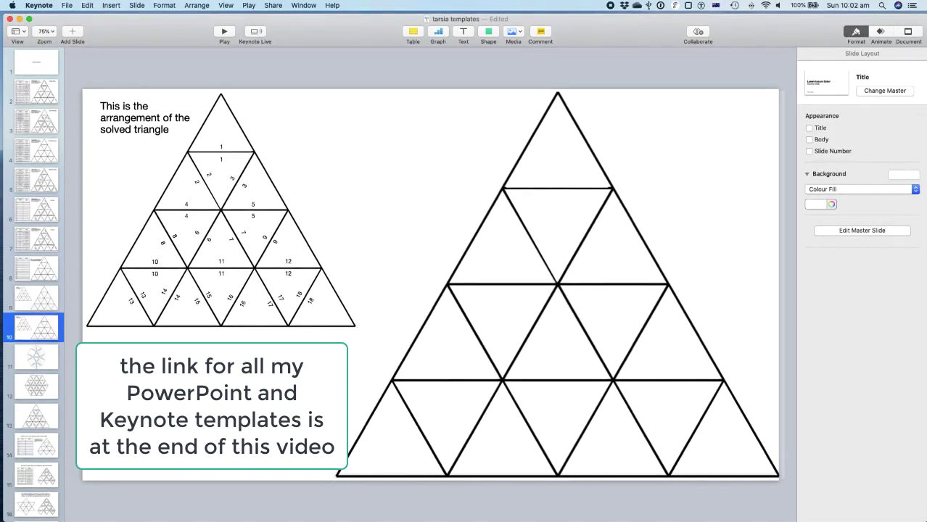
click(220, 148)
drag(221, 148, 564, 373)
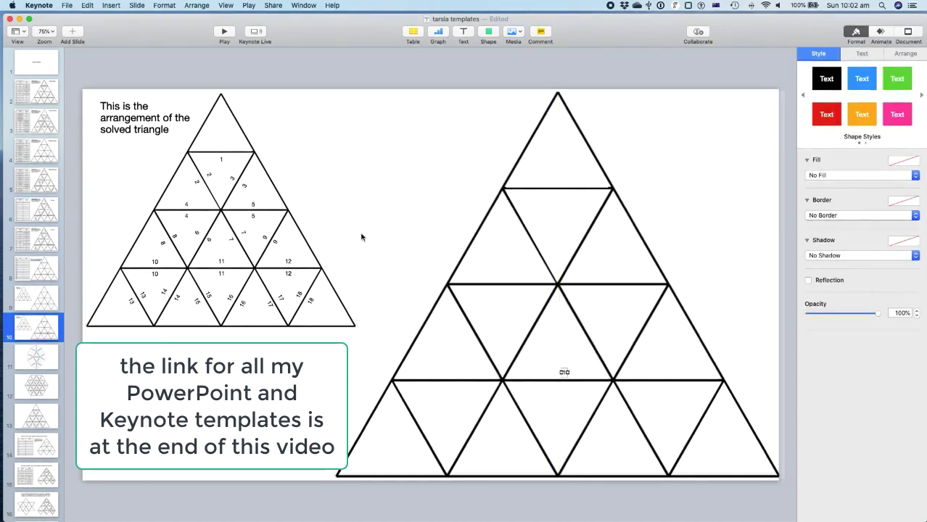
Move labels 1, 2 and 3 from the small triangle's second-row inverted piece into the large triangle's third-row left inverted piece
click(220, 161)
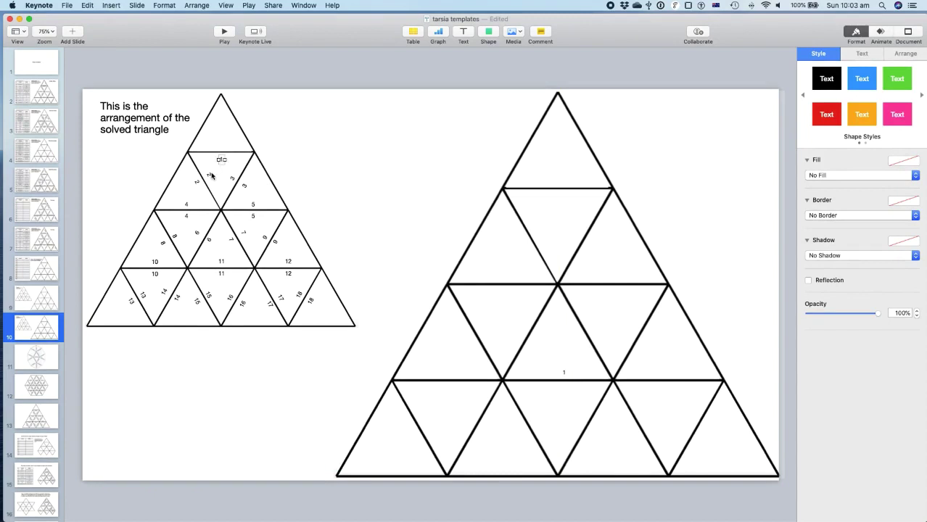
shift+click(210, 175)
drag(222, 162, 521, 330)
click(493, 315)
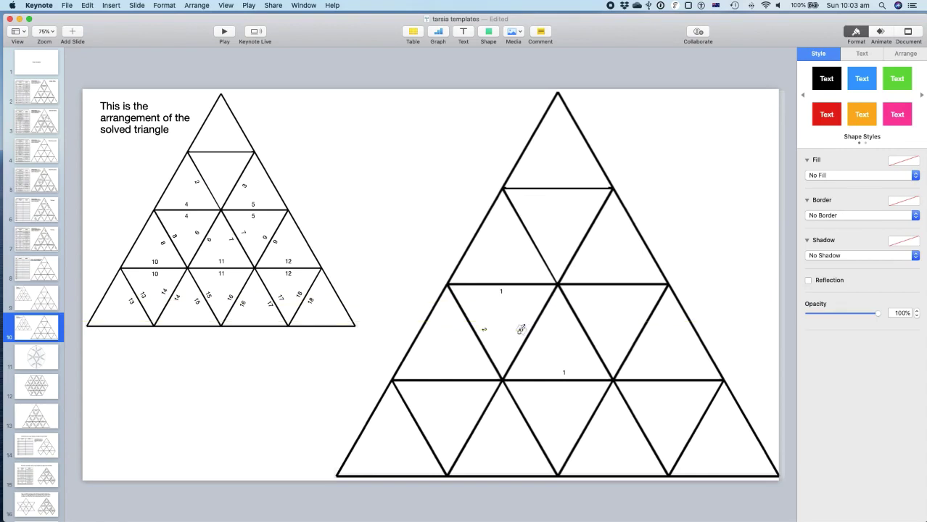
Move labels 5, 7 and 9 from the small triangle's third-row right inverted piece into the large triangle's bottom-row right inverted piece
shift+click(245, 234)
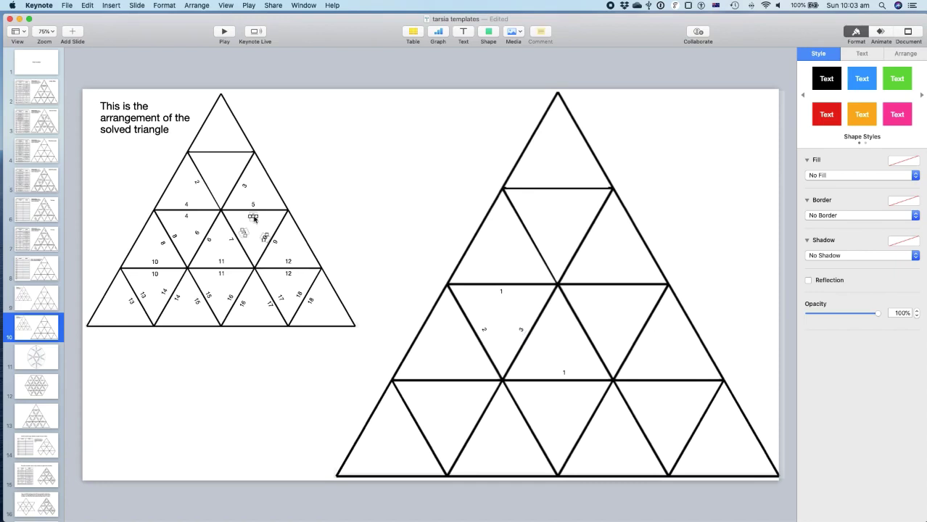
drag(253, 218, 649, 423)
drag(681, 410, 690, 424)
Move labels 3 and 5 into the large triangle's third-row leftmost piece, and labels 6, 7 and 11 into its second-row left piece
drag(263, 210, 239, 181)
drag(244, 187, 450, 373)
drag(240, 266, 487, 238)
drag(510, 238, 501, 274)
Move labels 4, 8 and 6 from the small triangle's third-row left inverted piece into the large triangle's bottom-row left inverted piece
drag(186, 216, 430, 423)
drag(459, 406, 466, 423)
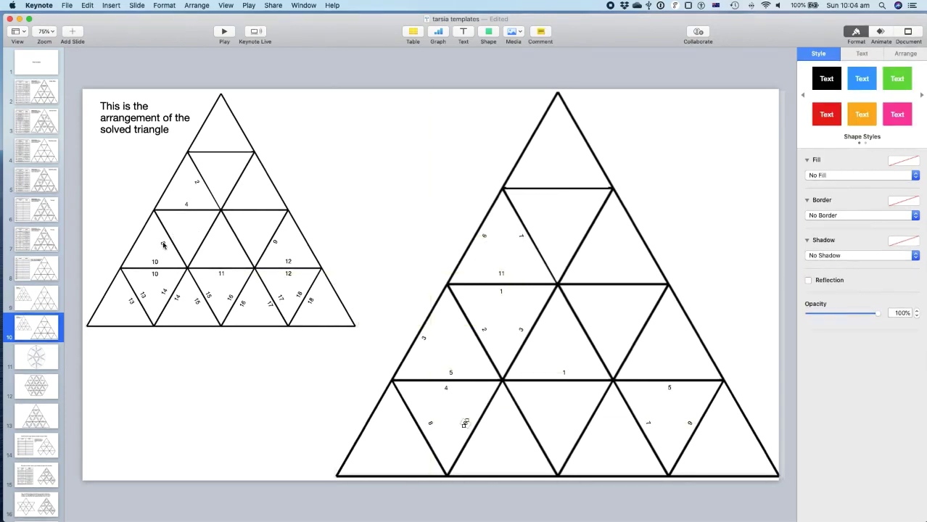
Move the labels of the small triangle's outer side pieces, including 10, 9, 2 and 4, into unlabelled pieces of the large triangle
click(511, 453)
drag(155, 262, 560, 193)
shift+click(155, 275)
drag(550, 213, 577, 228)
drag(275, 241, 389, 468)
drag(197, 182, 687, 331)
drag(677, 354, 669, 373)
Move the small triangle's bottom-row labels into the large triangle's remaining pieces, including its top and bottom-right corner pieces
drag(192, 300, 724, 444)
drag(729, 444, 744, 433)
drag(708, 442, 703, 437)
drag(310, 301, 538, 146)
drag(242, 304, 588, 246)
drag(298, 294, 620, 313)
drag(601, 316, 599, 327)
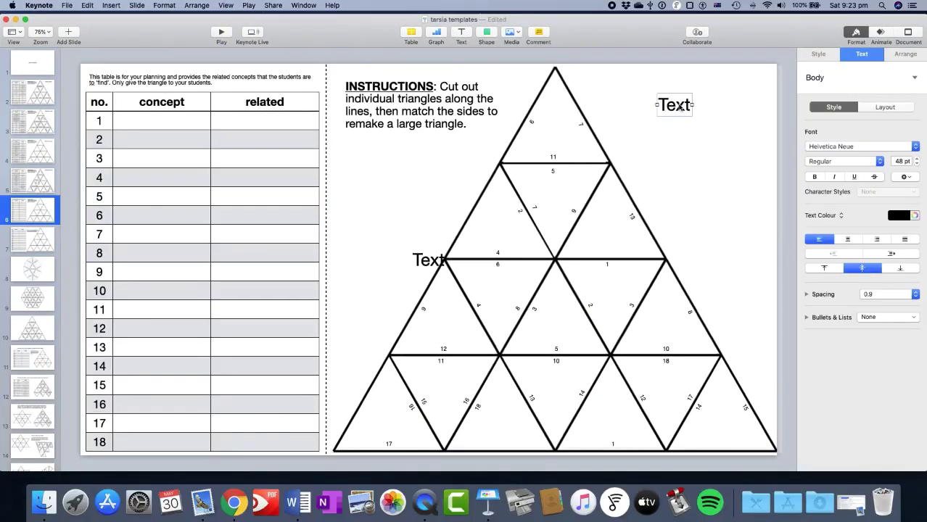
Title the triangle puzzle slide Ecology and remove the stray placeholder text box beside the triangle
text(Ecology)
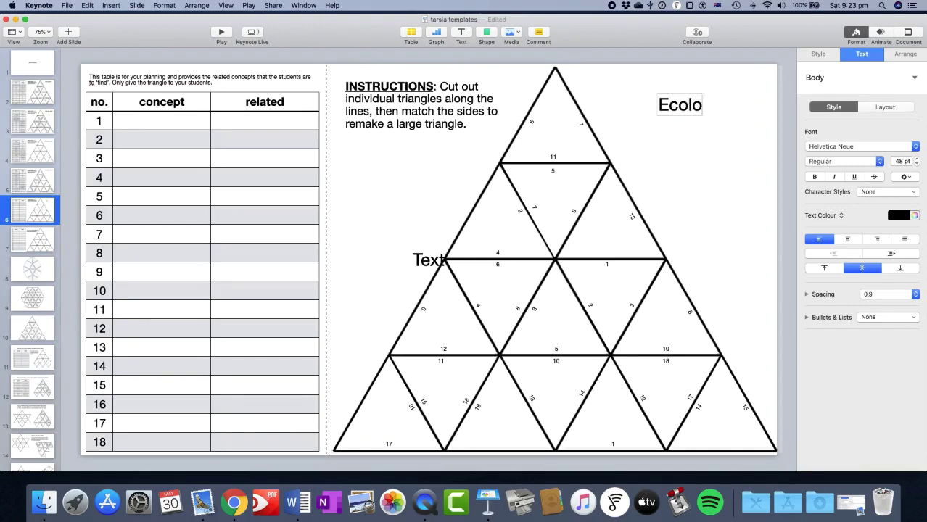
click(420, 258)
Fill in table row 1 with the concept Cryosphere and the related text "Frozen water on the Earth"
click(139, 122)
click(139, 122)
text(c)
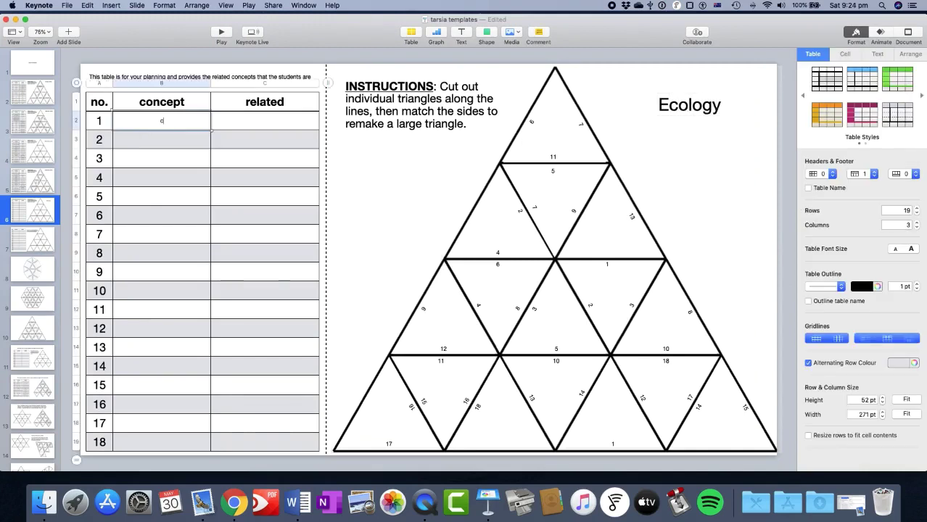
text(ryosphere)
click(255, 124)
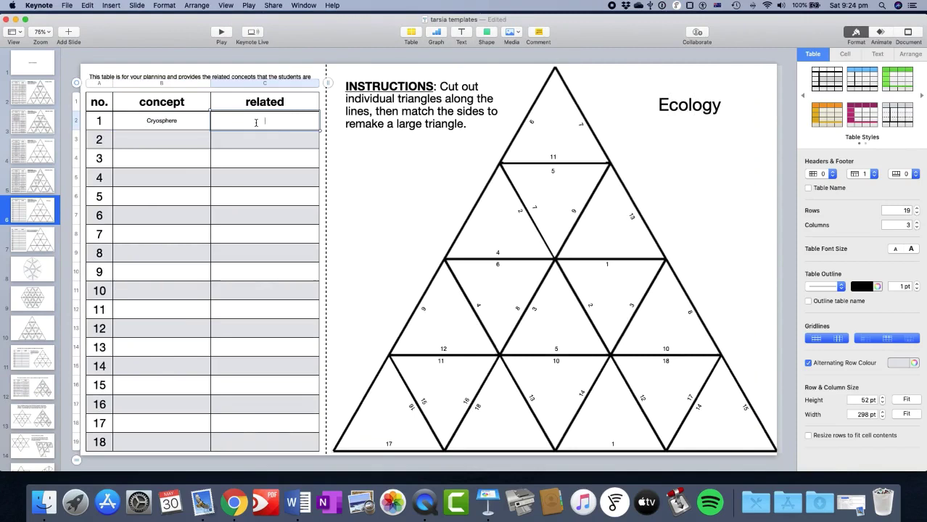
text(frozen water on the Earth)
Fill in table row 2 with Enhanced Greenhouse Effect and "The increase in capture of incoming solar radiation"
click(165, 139)
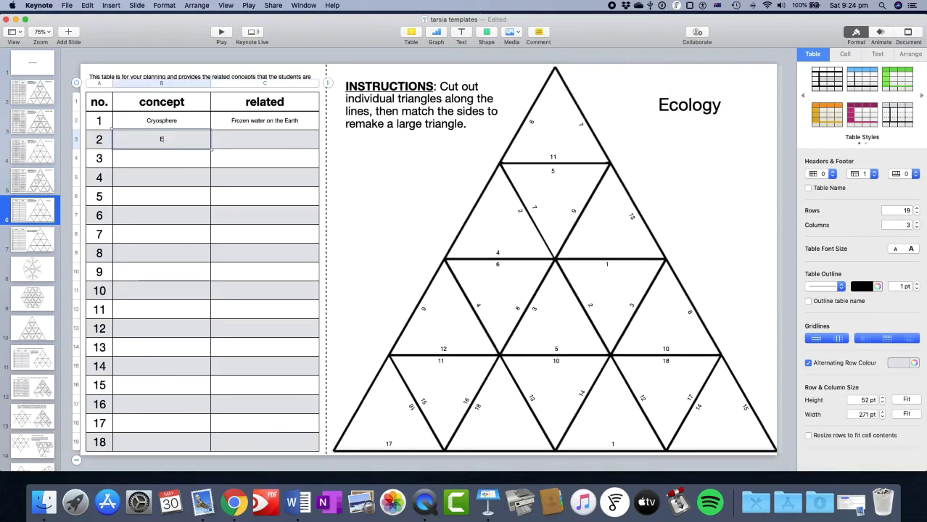
text(Enhanced Greenhouse Effect)
key(Tab)
text(The increase in)
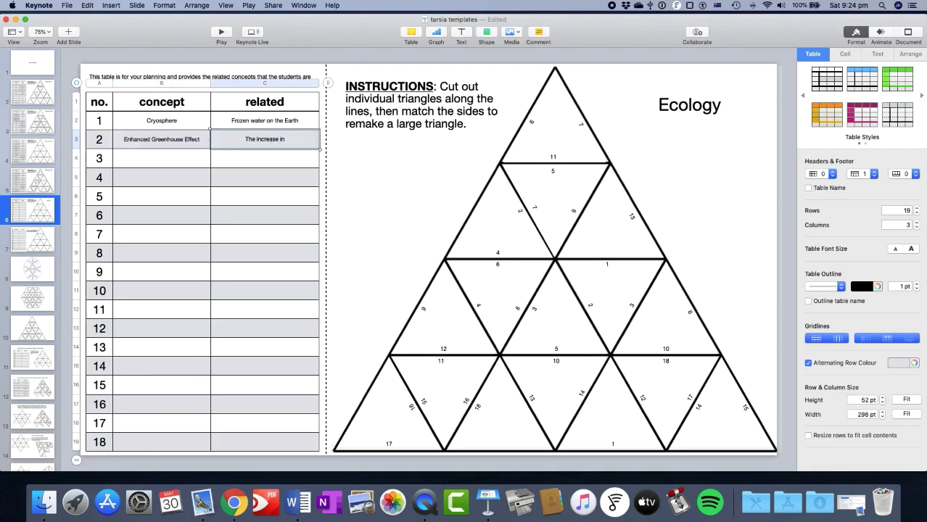
text( capture of incoming solar radiation)
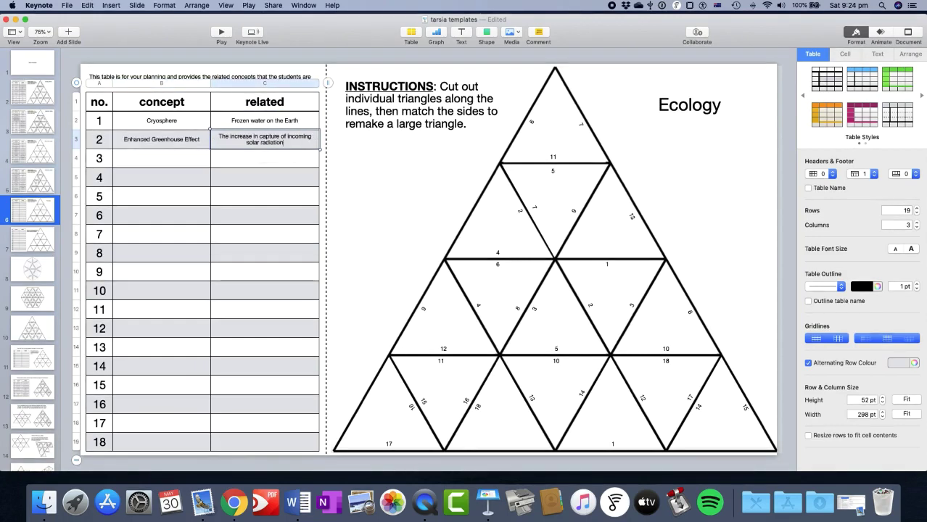
Fill in table row 3 with Biodiversity and "The range of living things on the planet or within an ecosystem"
click(172, 156)
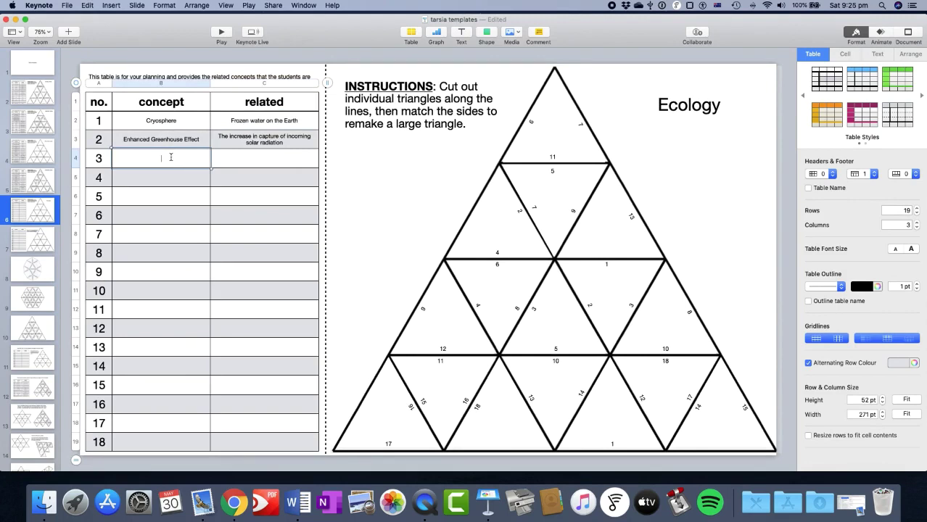
text(Biodiversity)
key(Tab)
text(the )
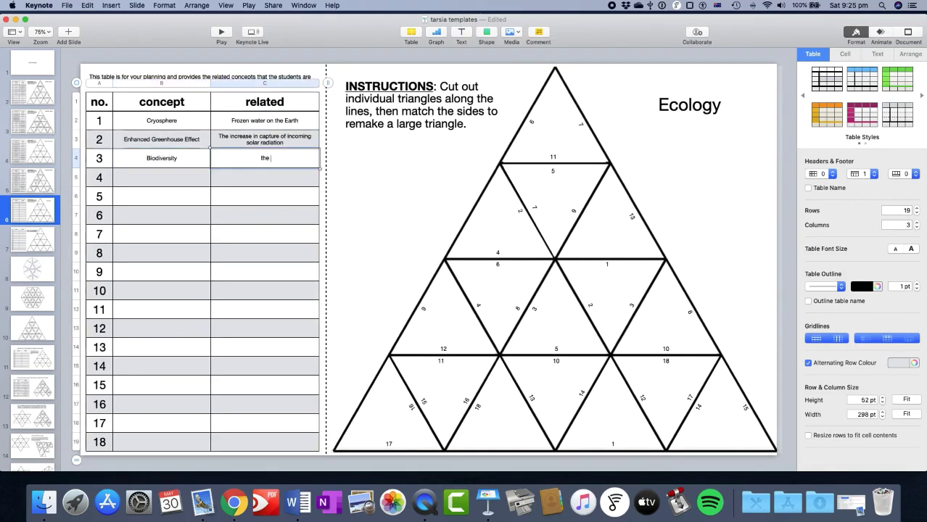
text(range of living things on the planet or wit)
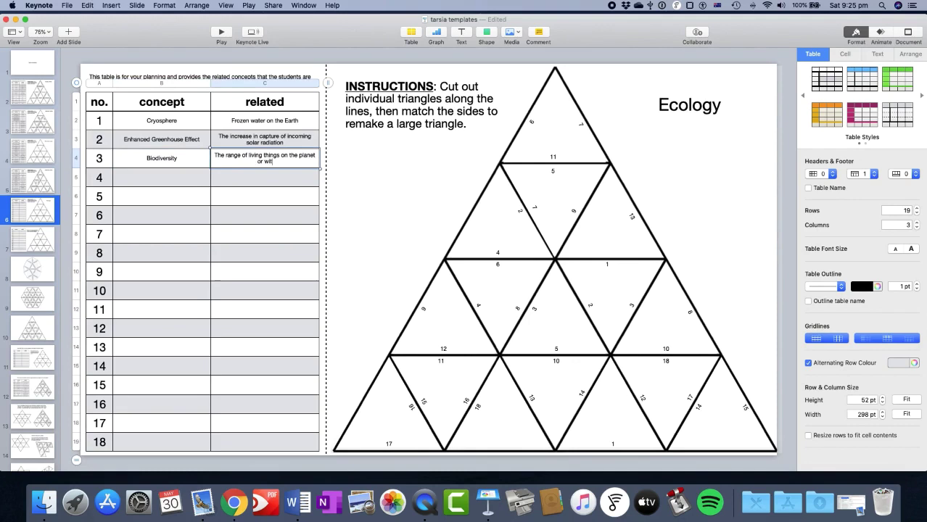
text(hin an ecosystem)
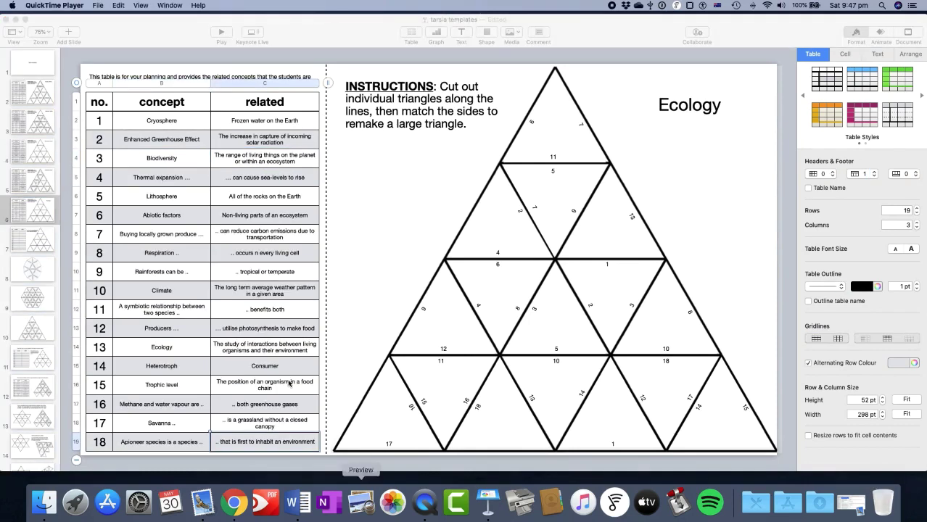
Replace the triangle's upper label 1 with Cryosphere and its bottom-edge label 1 with "Frozen water on the Earth", copied from the table
click(158, 120)
double_click(158, 120)
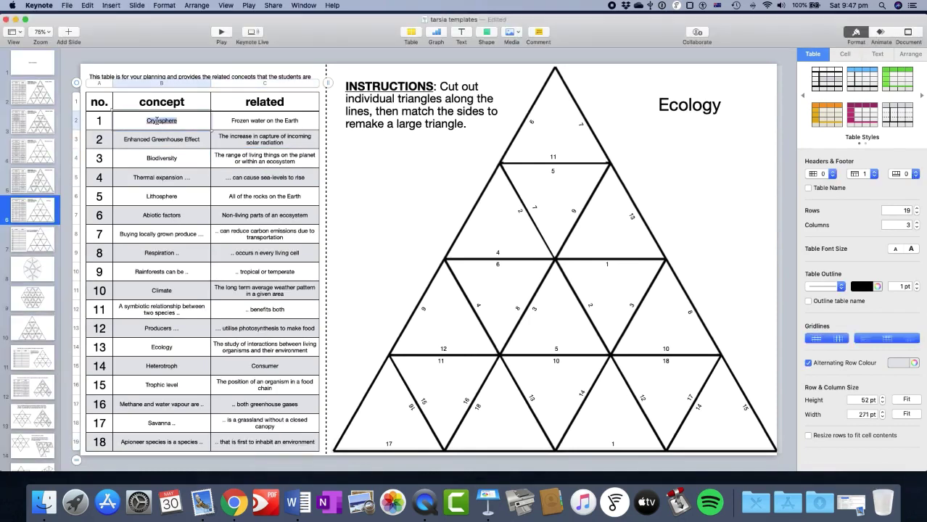
key(super+c)
double_click(607, 264)
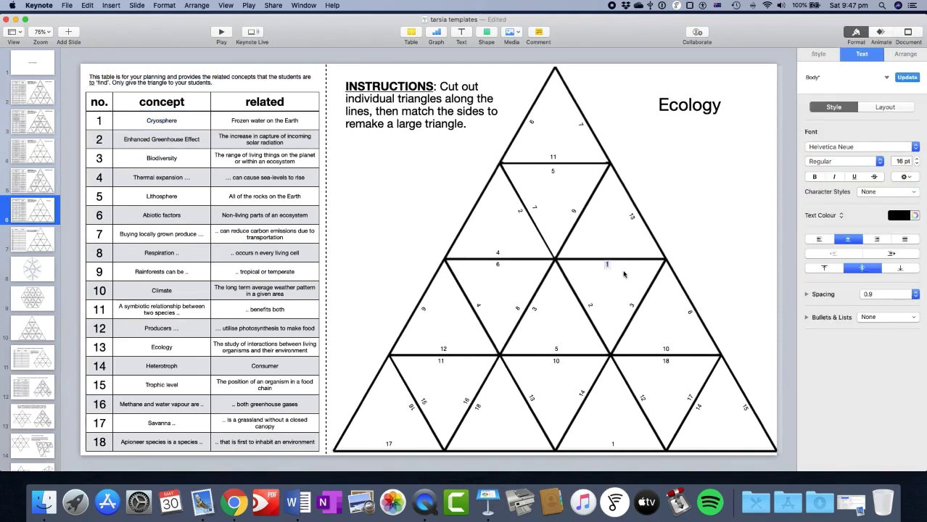
key(super+v)
click(271, 121)
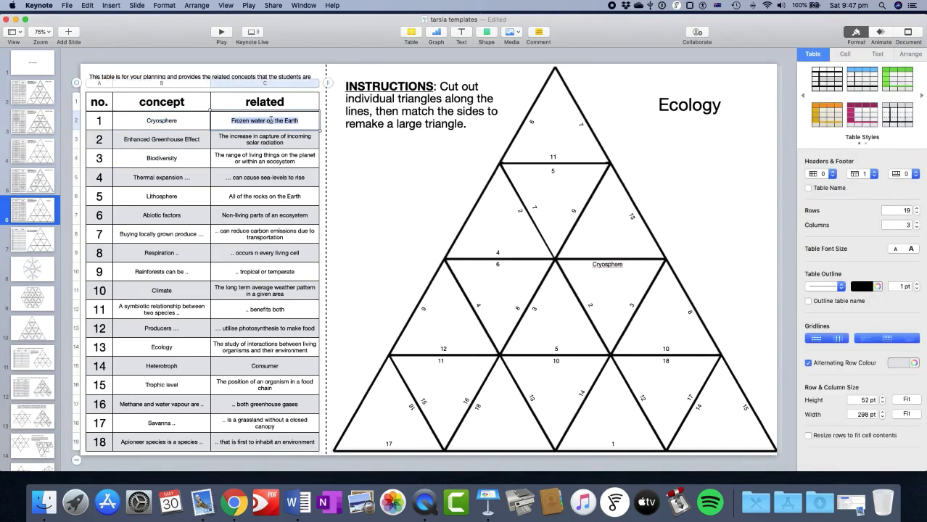
double_click(614, 445)
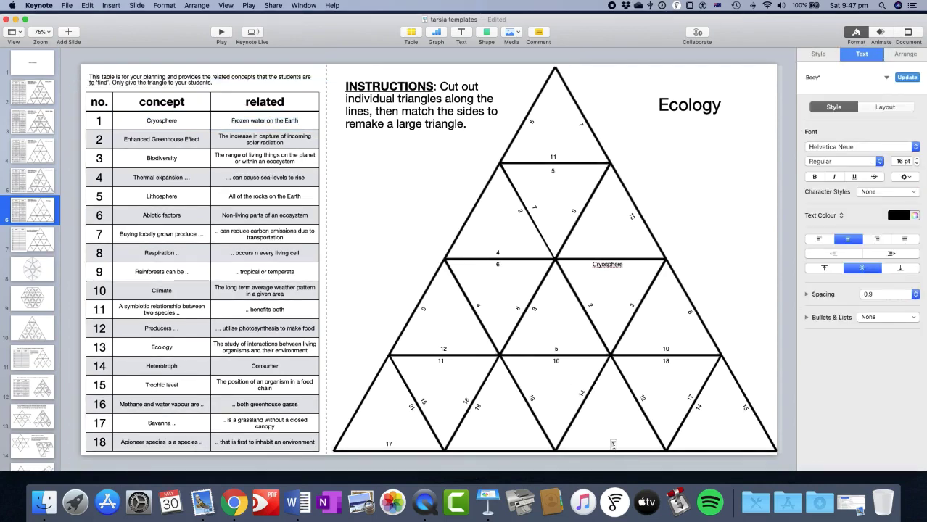
key(super+v)
Replace the triangle's lower label 2 with Enhanced Greenhouse Effect and the upper one with "The increase in capture of incoming solar radiation"
click(167, 139)
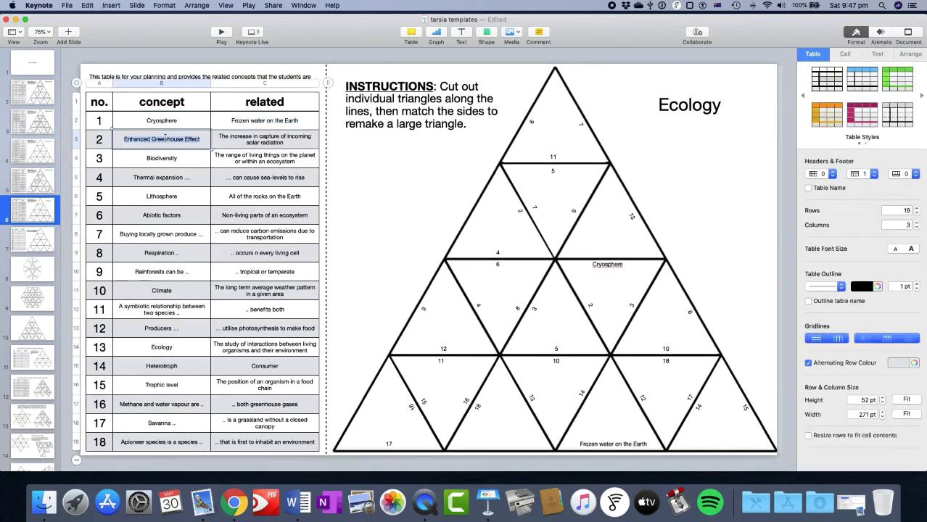
click(592, 307)
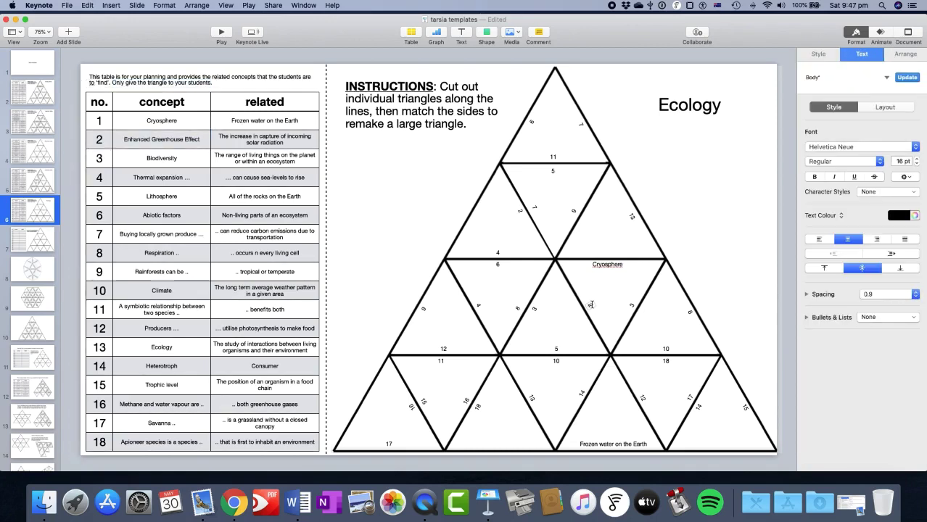
key(cmd+v)
triple_click(254, 140)
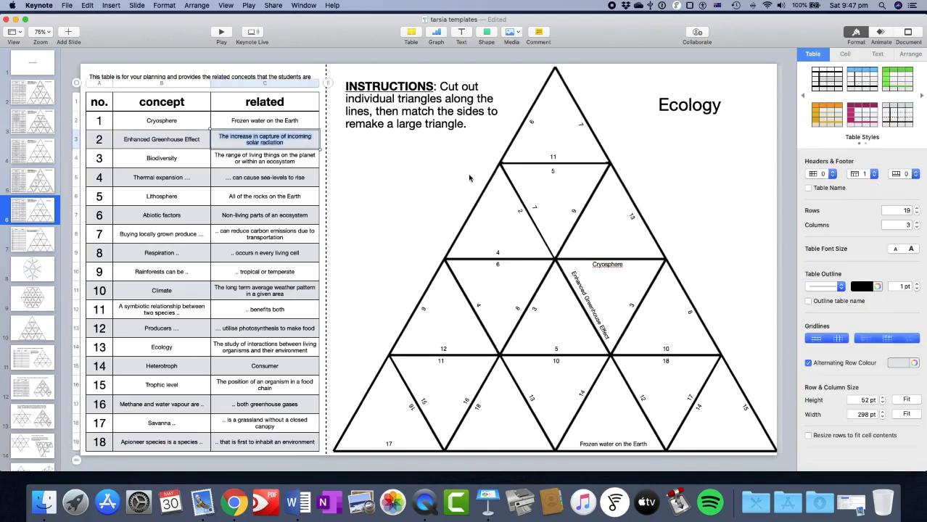
click(523, 211)
key(cmd+v)
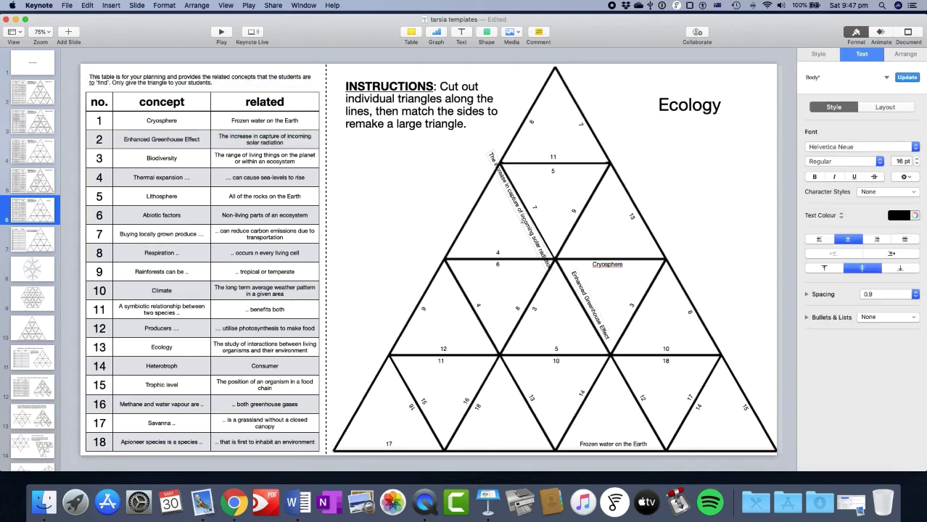
Shorten the solar radiation text box so it wraps onto two lines, and fit it along its piece's slanted edge
key(Escape)
drag(491, 154, 516, 207)
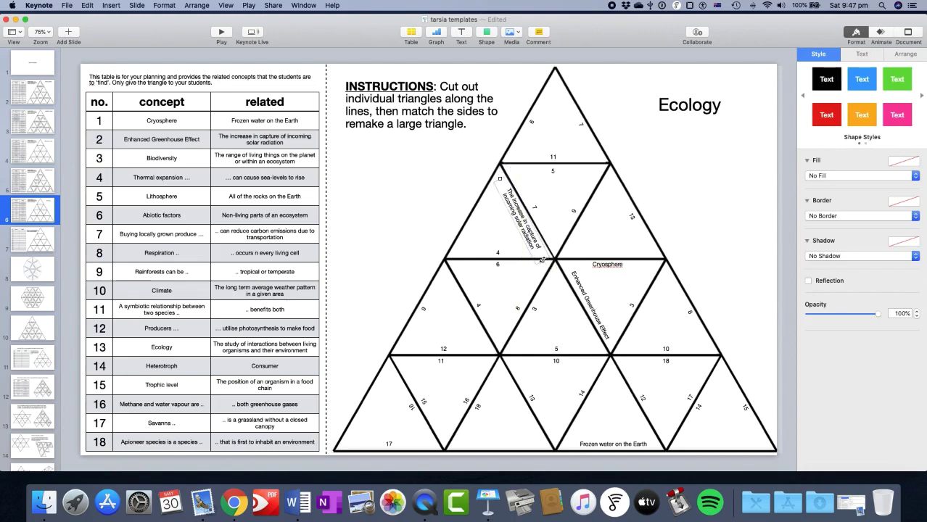
drag(542, 259, 545, 257)
Replace the triangle's two labels 3 with Biodiversity and its related text from the table, wrapping the longer text along its edge
double_click(166, 159)
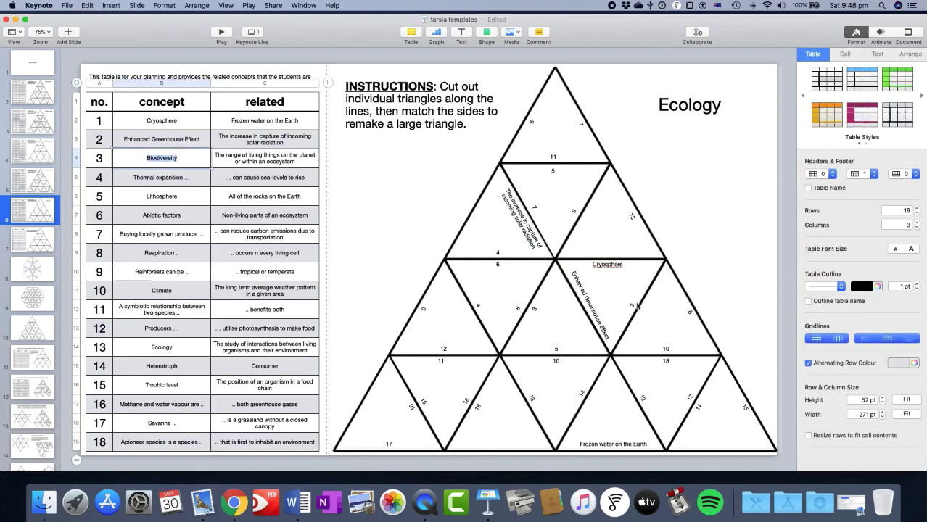
double_click(632, 306)
key(super+v)
triple_click(264, 159)
key(super+c)
double_click(537, 309)
key(super+v)
drag(570, 242, 558, 272)
Replace label 4 in the third-row left inverted piece with "Thermal expansion …" and narrow its box to wrap onto two lines
triple_click(161, 177)
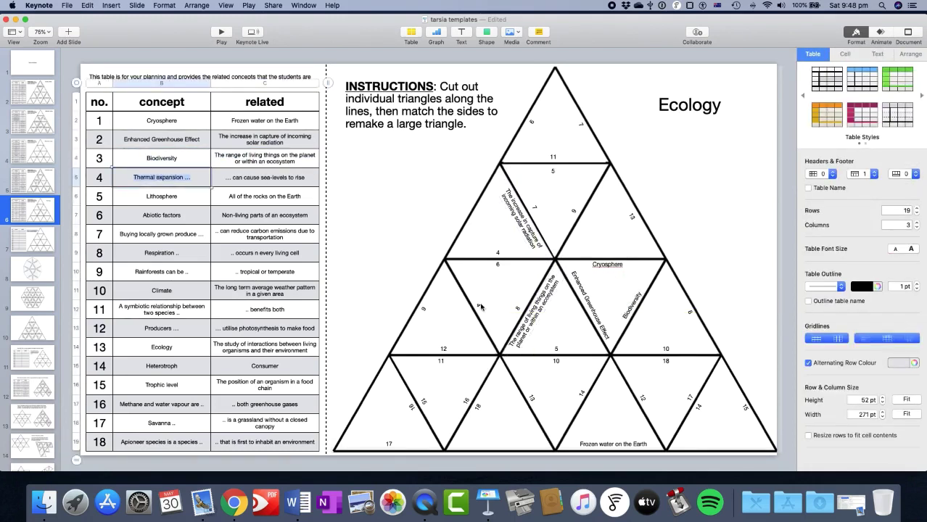
double_click(479, 306)
triple_click(161, 178)
key(super+c)
double_click(479, 305)
key(super+v)
drag(429, 316, 462, 270)
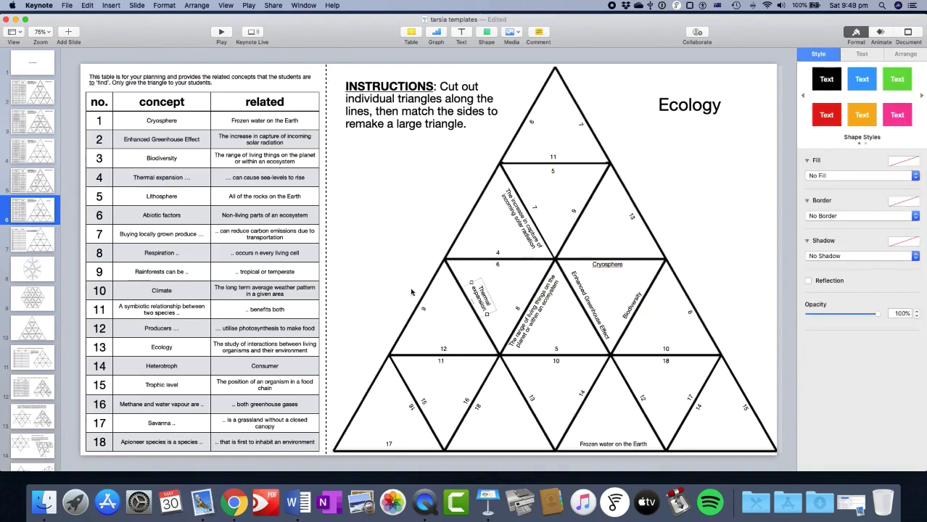
Replace the second-row left piece's label 4 with "… can cause sea-levels to rise" and the third-row label 5 with Lithosphere
triple_click(264, 178)
key(super+shift+z)
key(super+shift+z)
key(super+shift+z)
key(super+shift+z)
key(super+shift+z)
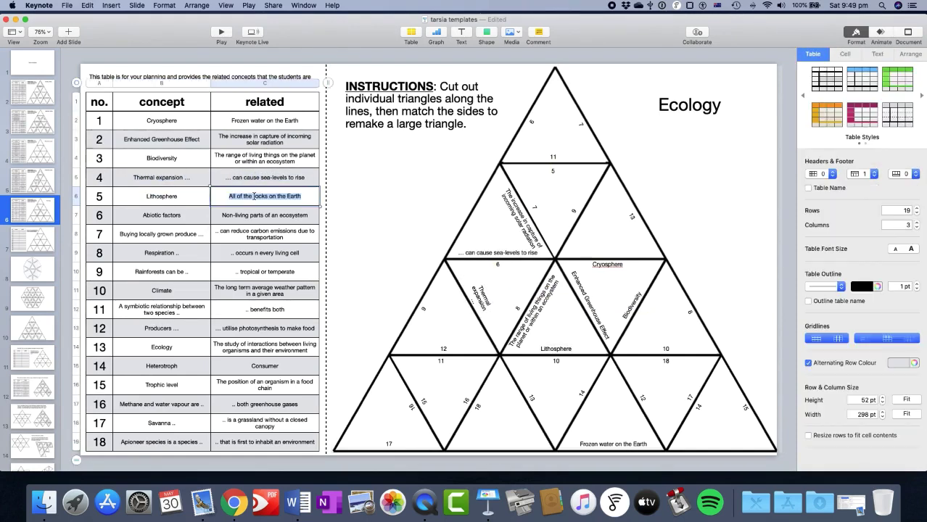
Replace the second-row label 5 with "All of the rocks on the Earth" and the third-row label 6 with Abiotic factors
key(super+shift+z)
key(super+shift+z)
key(super+shift+z)
key(super+shift+z)
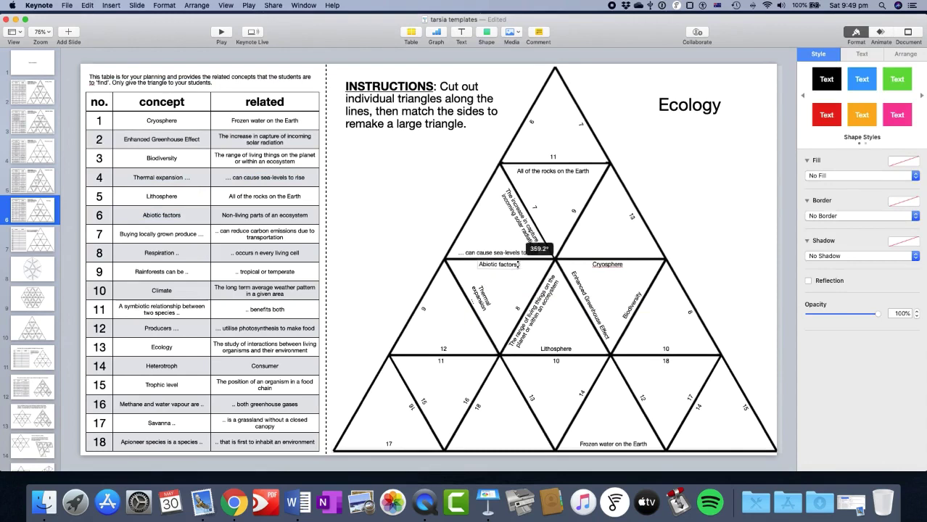
Replace label 6 in the topmost piece with "Non-living parts of an ecosystem" along its slanted edge
key(super+c)
double_click(532, 122)
key(super+v)
Replace the two labels 7 with "Buying locally grown produce …" and ".. can reduce carbon emissions due to transportation", fitting each along its edge
triple_click(161, 234)
key(super+c)
double_click(536, 208)
key(super+v)
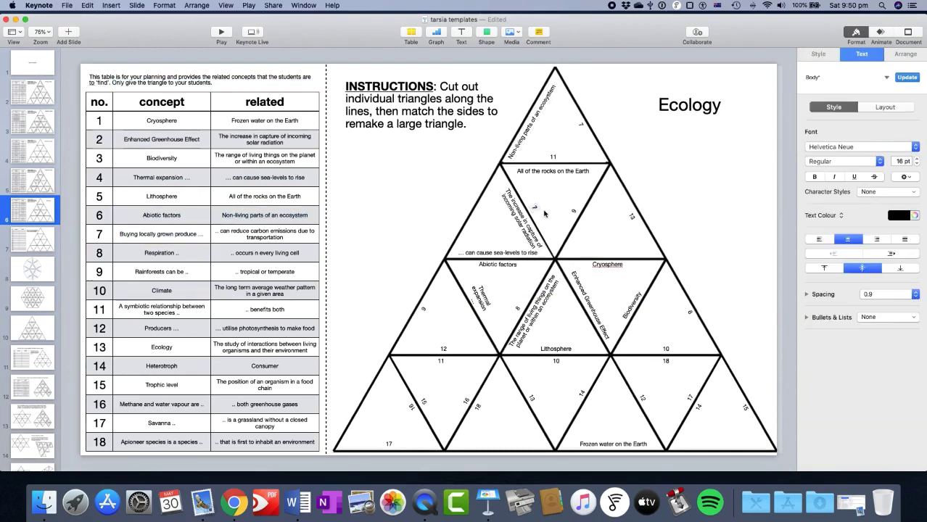
drag(546, 211, 537, 219)
triple_click(264, 234)
key(super+c)
double_click(580, 125)
key(super+v)
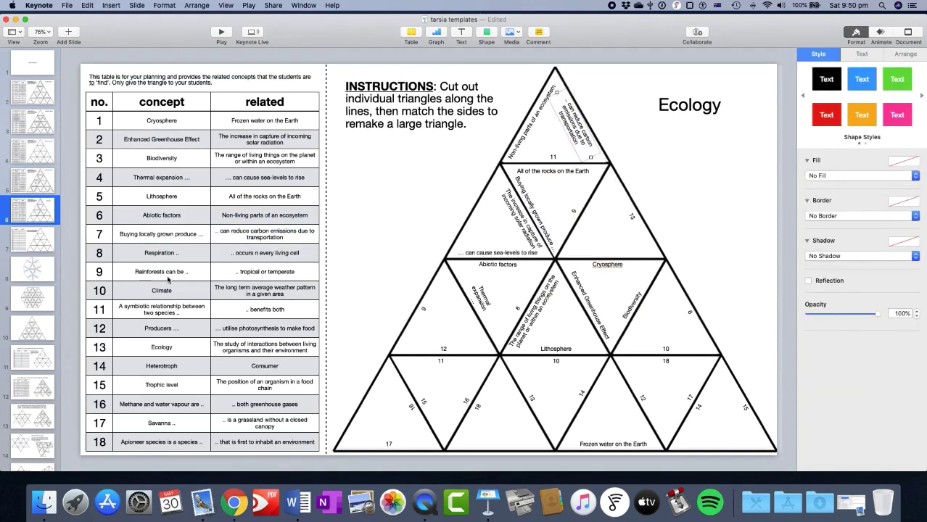
Replace the third-row labels 8 with "Respiration .." in the inverted piece and ".. occurs n every living cell" along the outer edge
triple_click(161, 253)
key(super+shift+z)
key(super+shift+z)
key(super+shift+z)
key(super+shift+z)
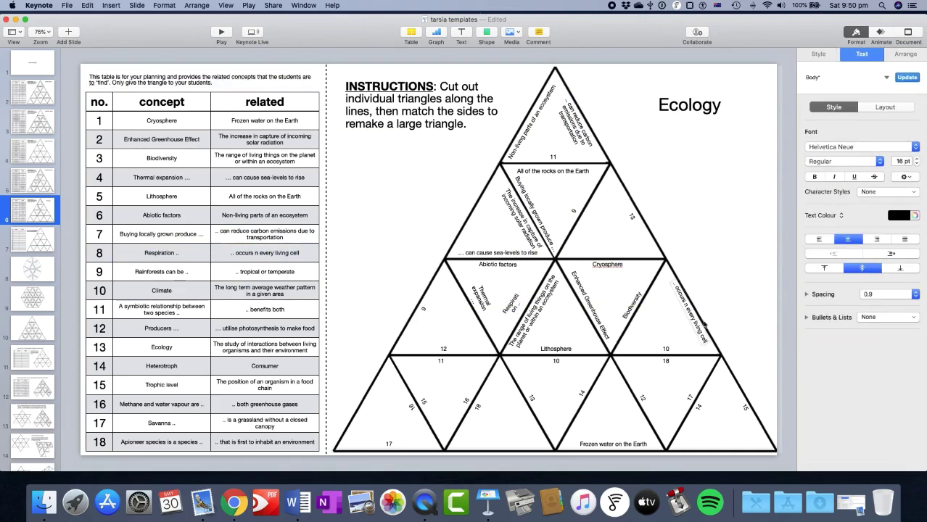
Replace the second-row label 9 with "Rainforests can be .." and the third-row outer label 9 with ".. tropical or temperate"
key(super+shift+z)
key(super+shift+z)
key(super+shift+z)
key(super+shift+z)
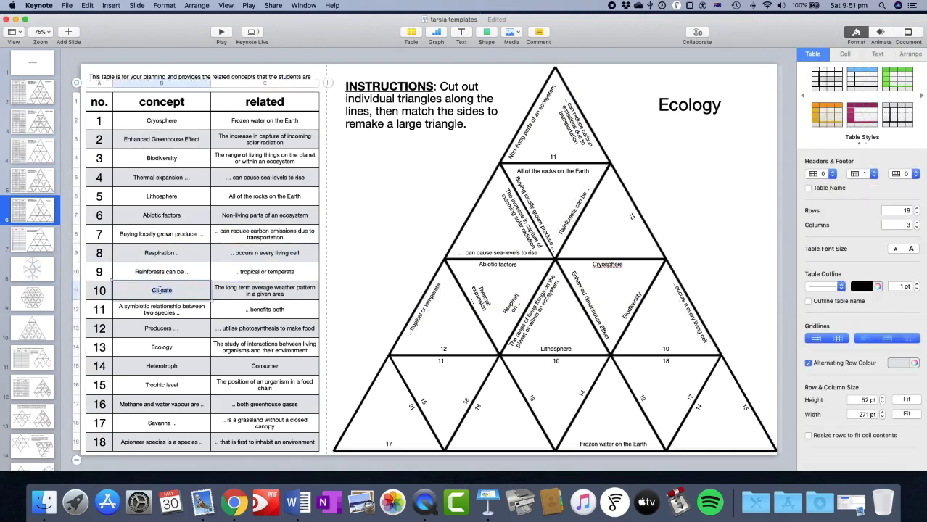
Replace the bottom-row label 10 with Climate and the third-row one with "The long term average weather pattern in a given area"
key(super+shift+z)
key(super+shift+z)
key(super+shift+z)
key(super+shift+z)
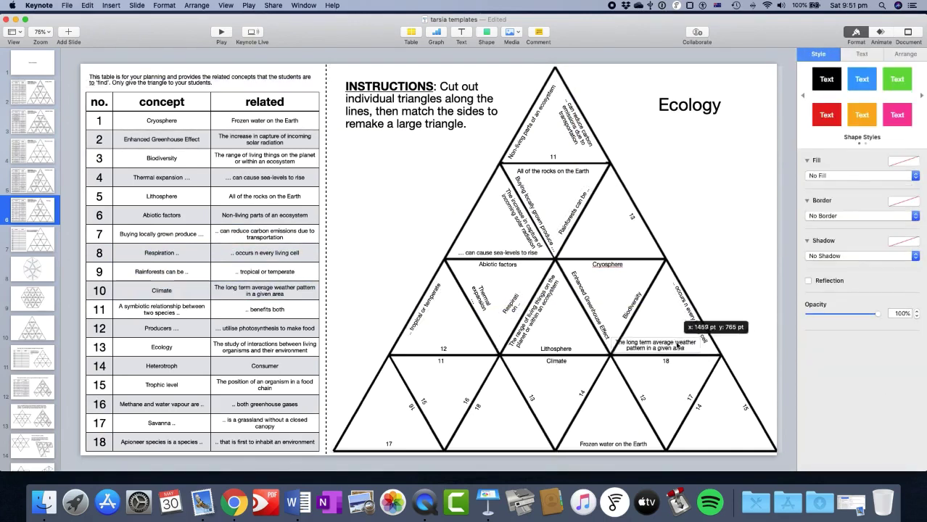
Replace labels 11 to 15 with their concepts and related texts from the table, and add "Savanna .." to the bottom row
key(super+shift+z)
key(super+shift+z)
key(super+shift+z)
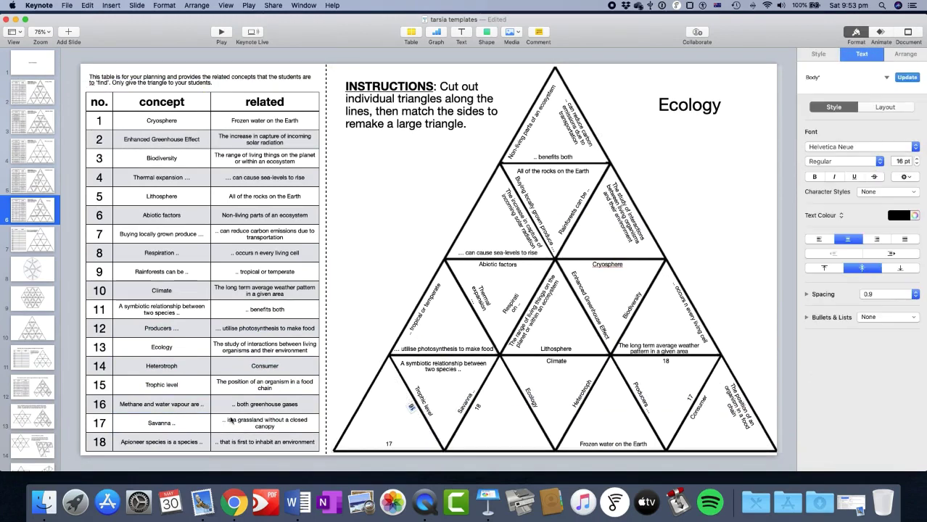
Replace the remaining bottom-row number labels with the table's Savanna grassland, Methane and water vapour, greenhouse gases and pioneer species texts
mouse_move(393, 382)
mouse_down()
mouse_move(388, 370)
mouse_move(396, 379)
mouse_up()
click(264, 404)
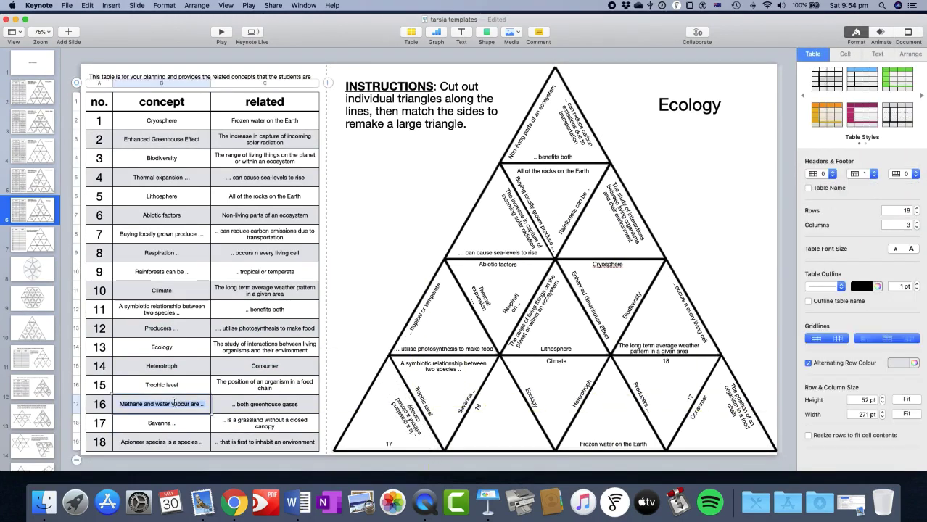
double_click(265, 404)
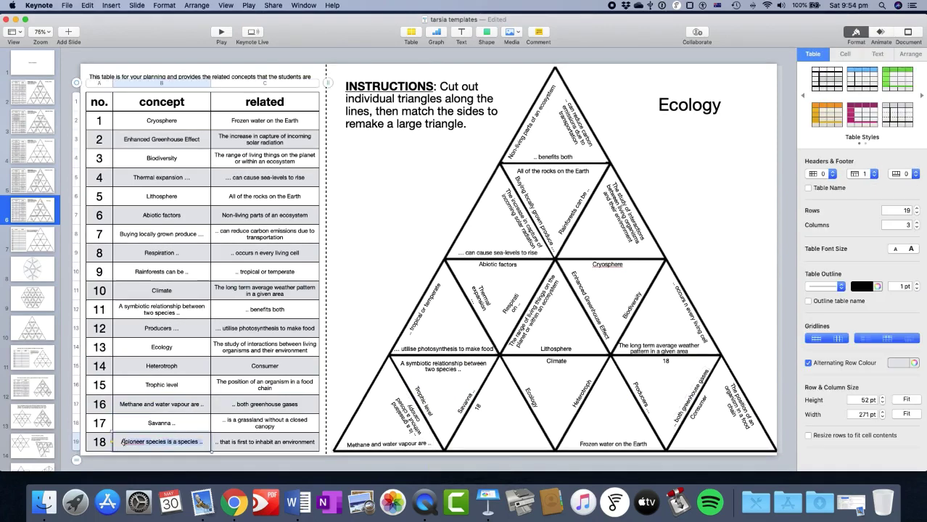
double_click(253, 441)
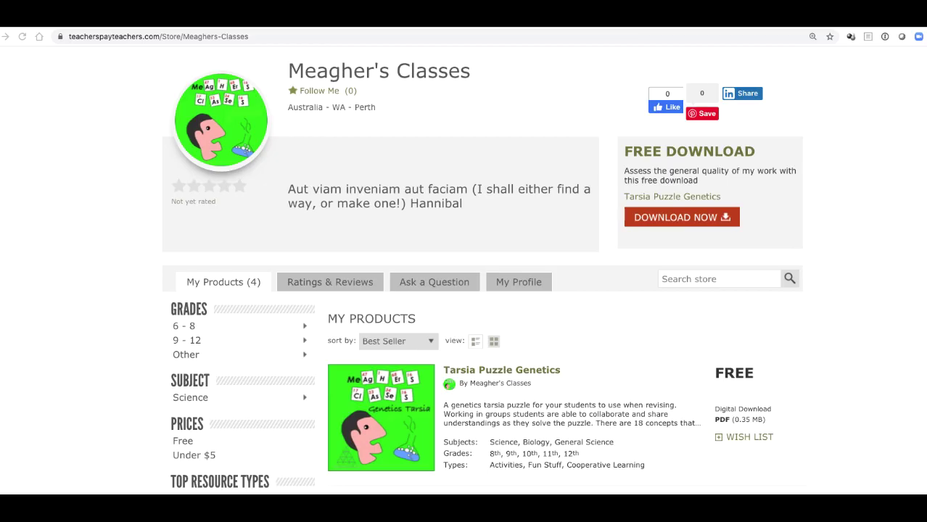